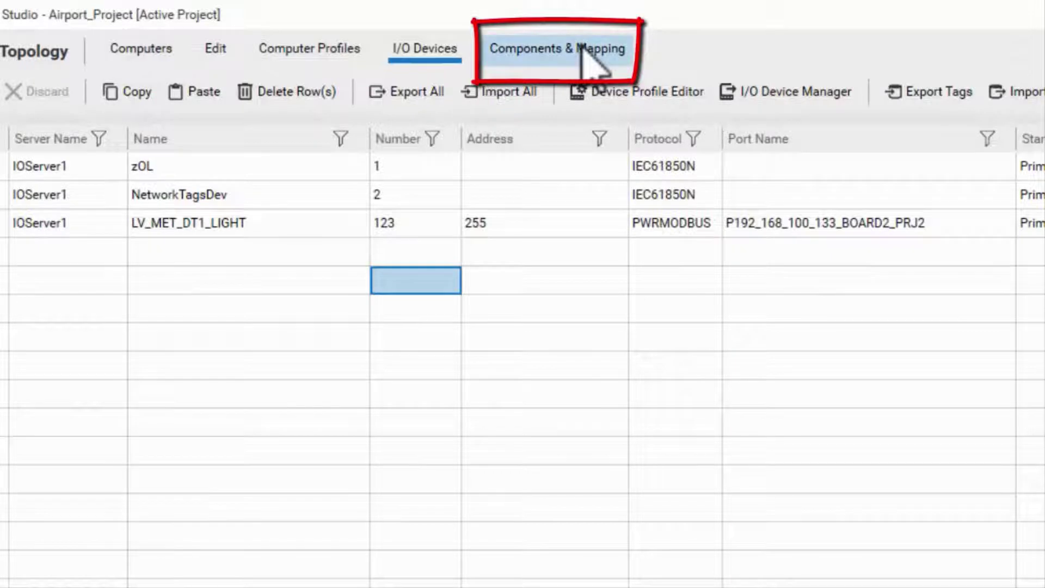
{"action": "left_click", "coordinate": [592, 57]}
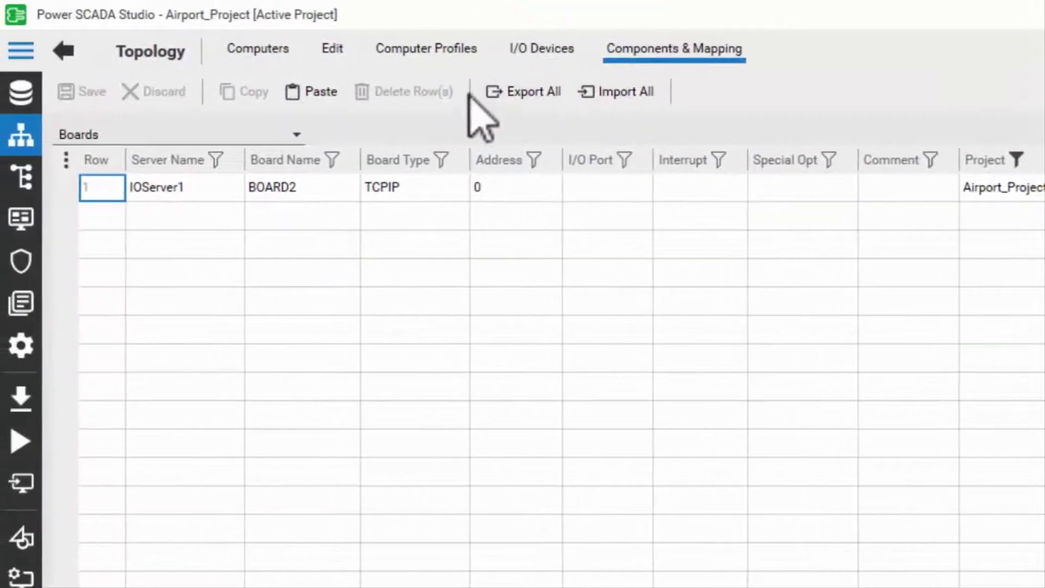
{"action": "left_click", "coordinate": [257, 134]}
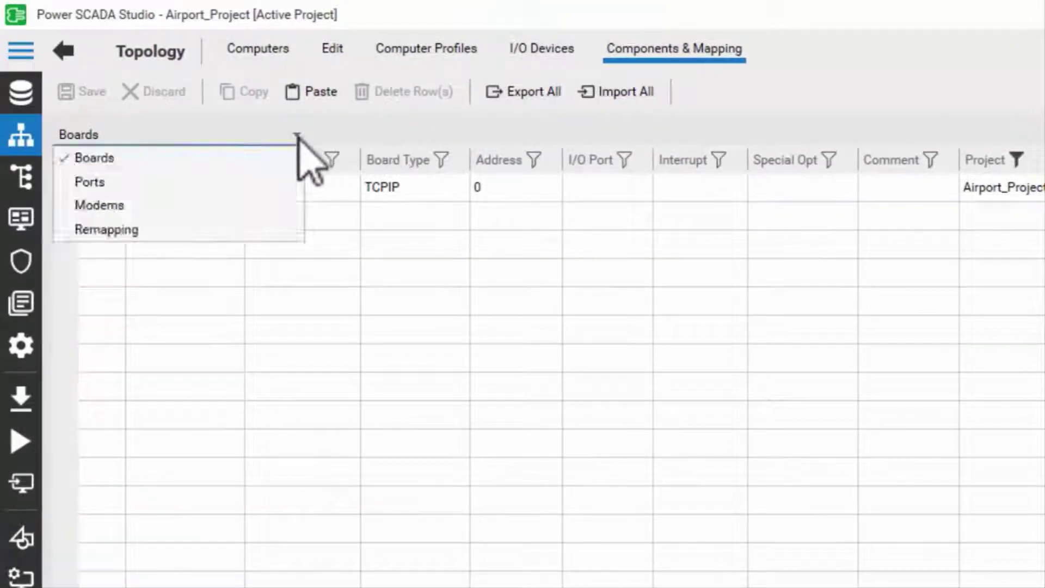
{"action": "left_click", "coordinate": [194, 182]}
{"action": "left_click", "coordinate": [313, 195]}
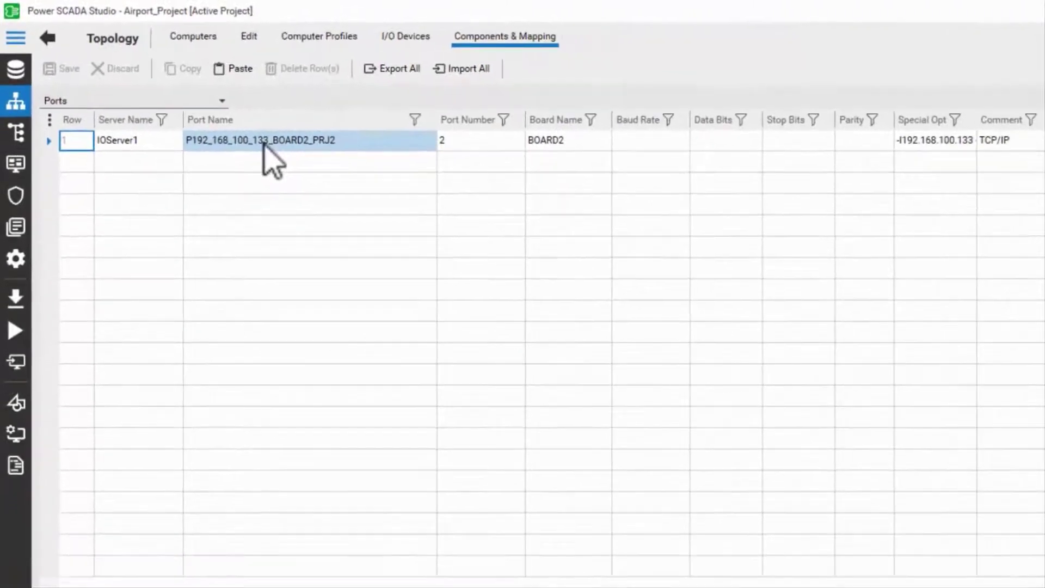
{"action": "left_click", "coordinate": [415, 161]}
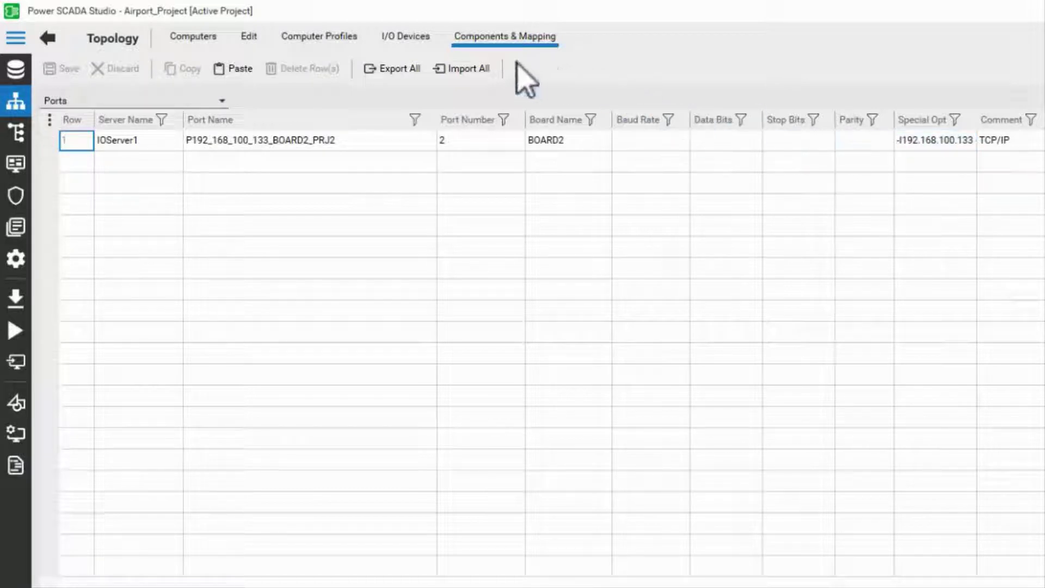
{"action": "left_click", "coordinate": [409, 39]}
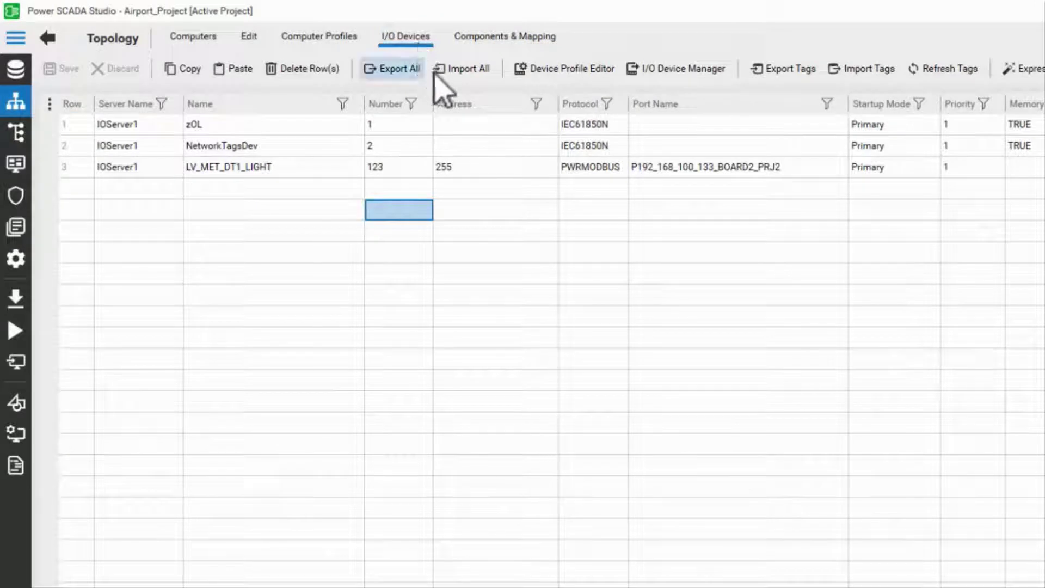
- Set the LV_MET_DT1_LIGHT I/O device's Memory value to TRUE
{"action": "left_click", "coordinate": [470, 167]}
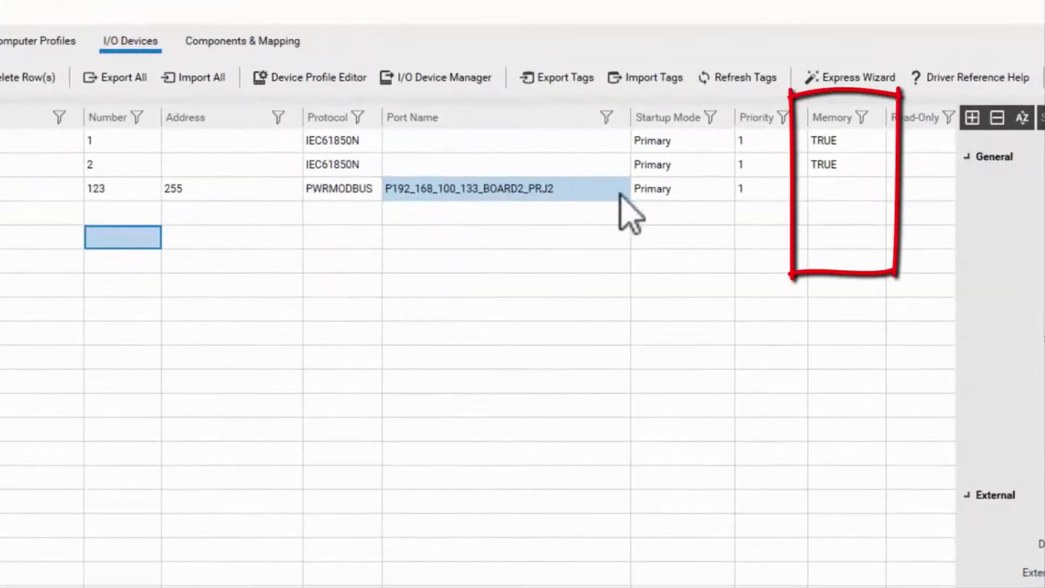
{"action": "left_click", "coordinate": [839, 193]}
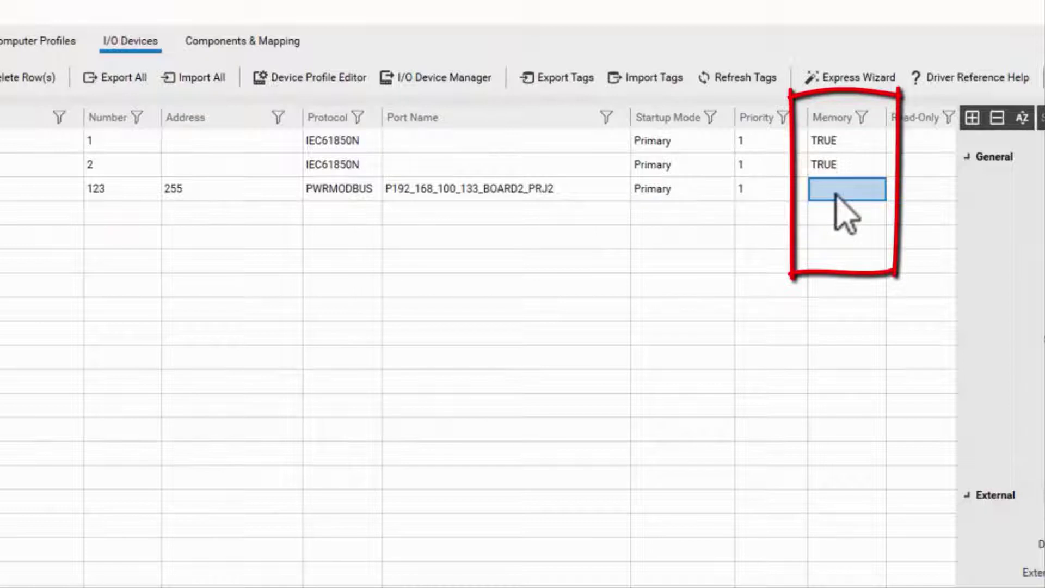
{"action": "left_click", "coordinate": [837, 194]}
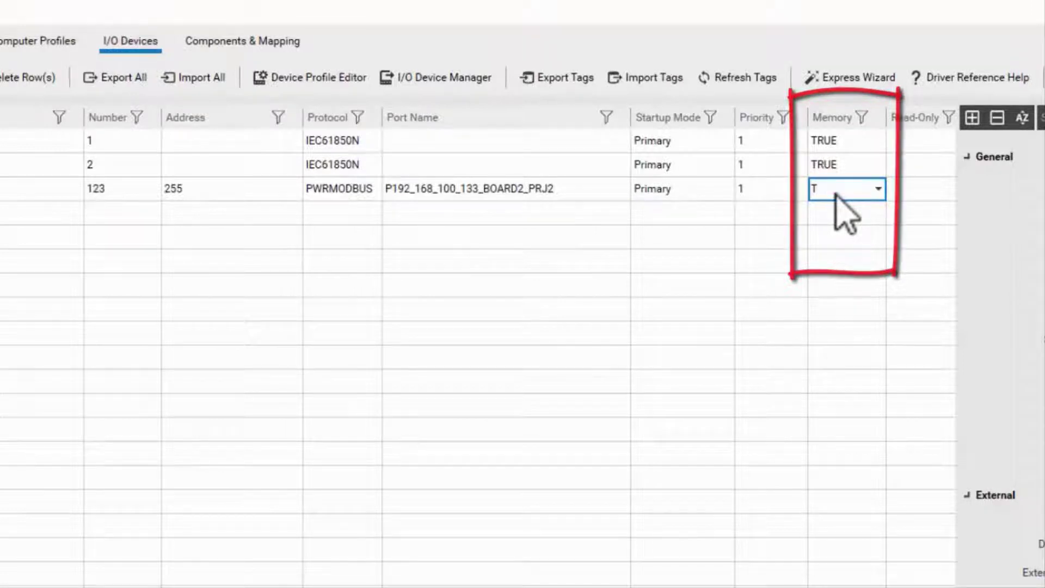
{"action": "type", "text": "TRUE"}
{"action": "key", "text": "Return"}
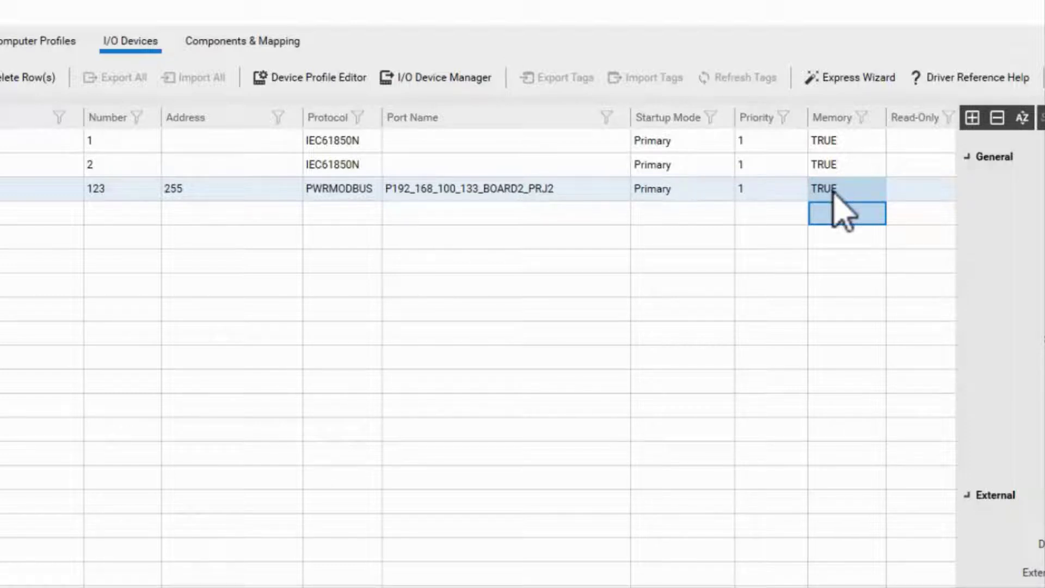
- Change the device's Memory value to FALSE and save the project
{"action": "left_click", "coordinate": [833, 189]}
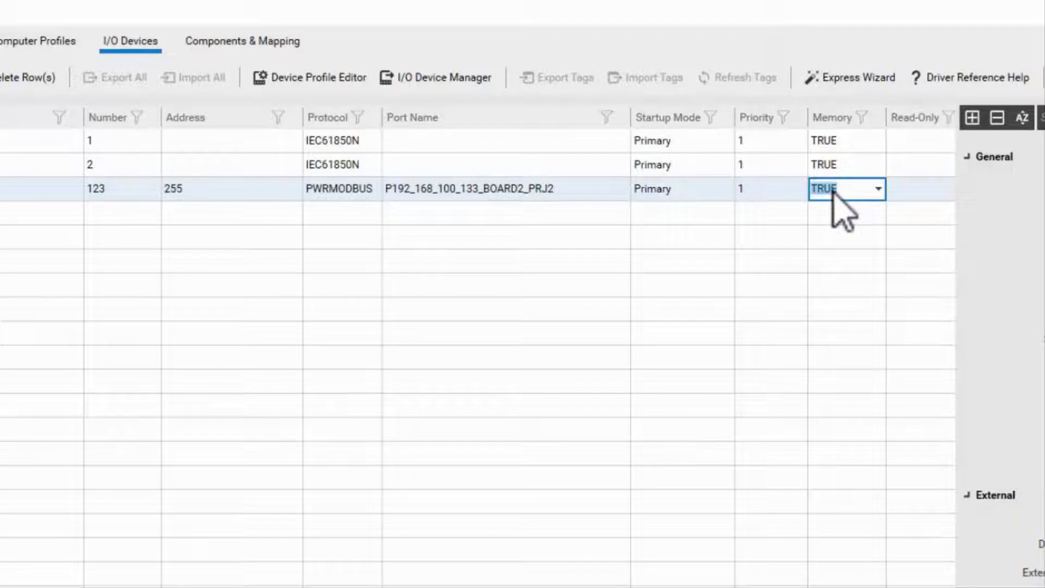
{"action": "type", "text": "FALSE"}
{"action": "key", "text": "Return"}
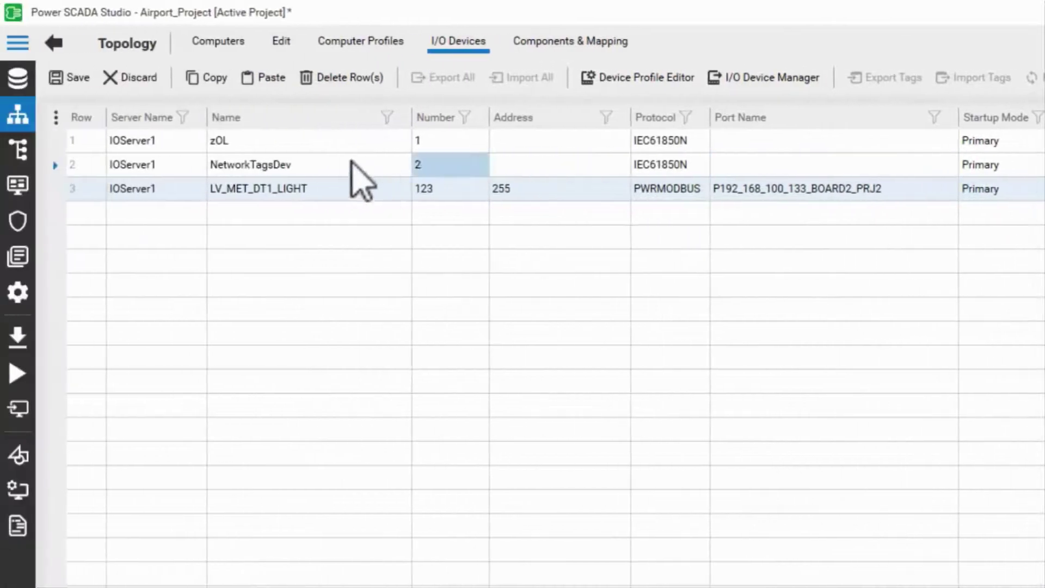
{"action": "left_click", "coordinate": [75, 78]}
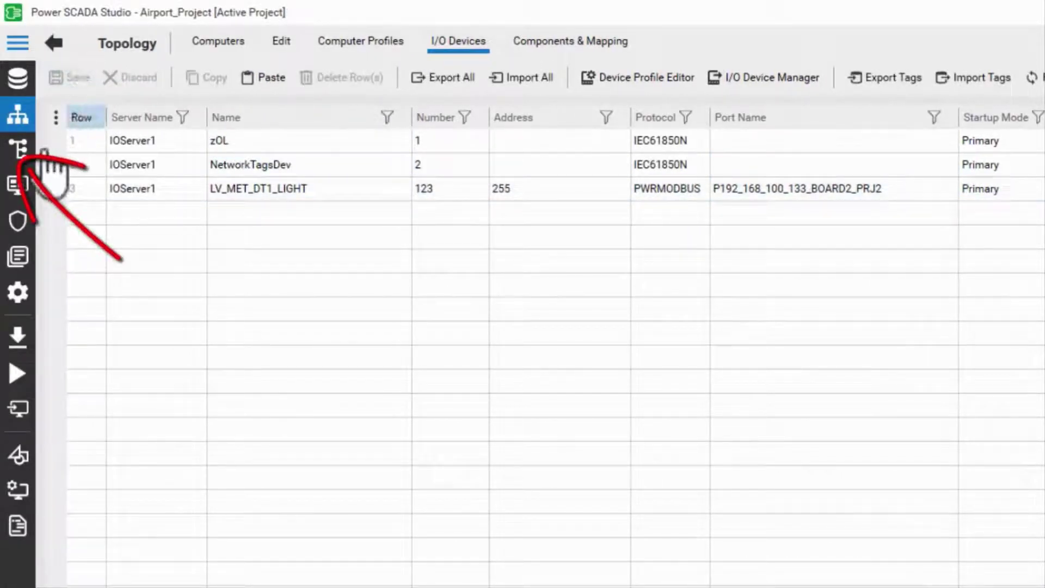
- Review the LV_Metering.DT1_Light equipment's name and its Airport Meter (7.2.2) type
{"action": "left_click", "coordinate": [10, 145]}
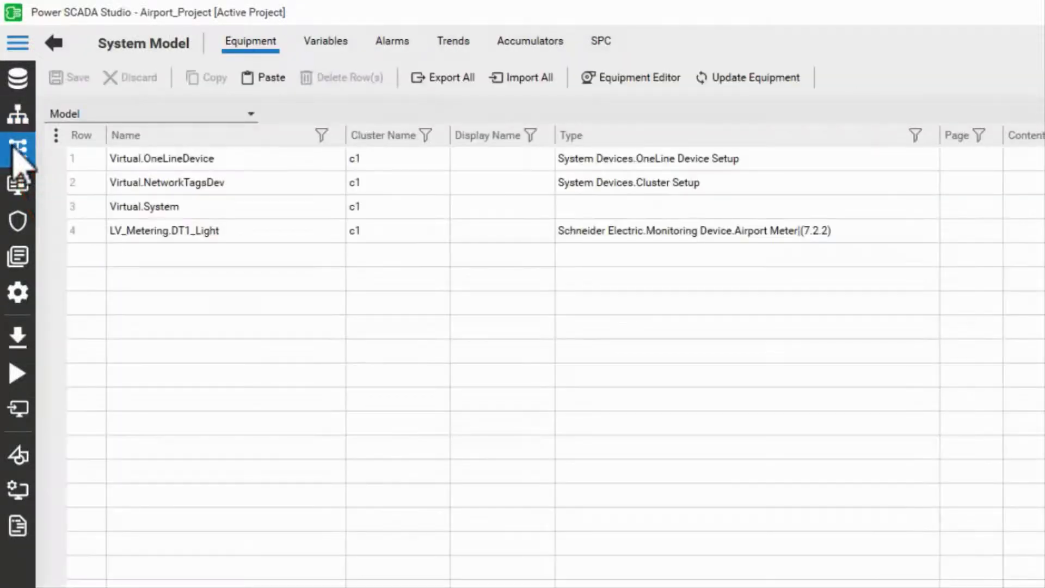
{"action": "left_click", "coordinate": [150, 231]}
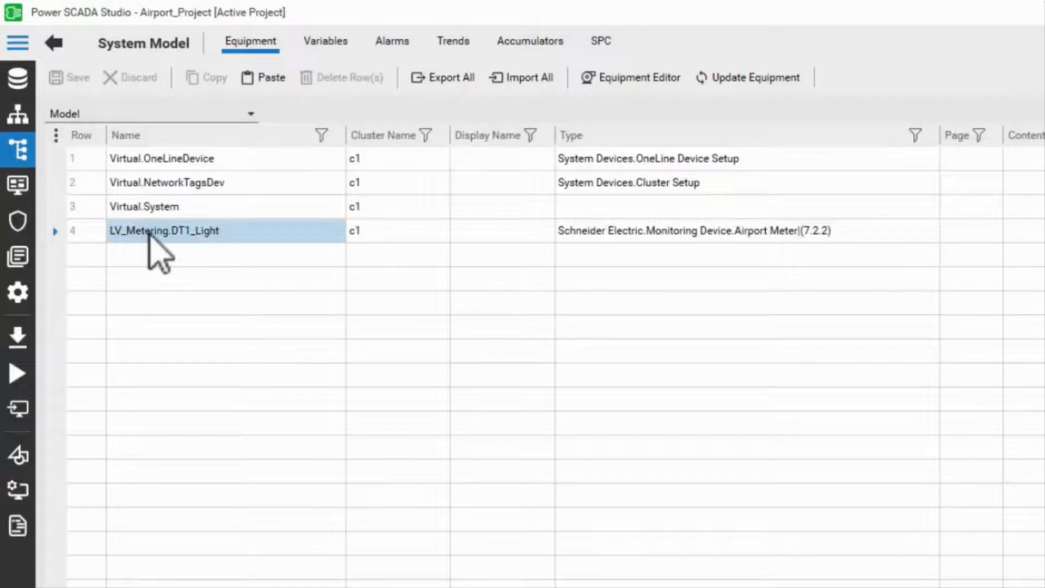
{"action": "left_click", "coordinate": [240, 259]}
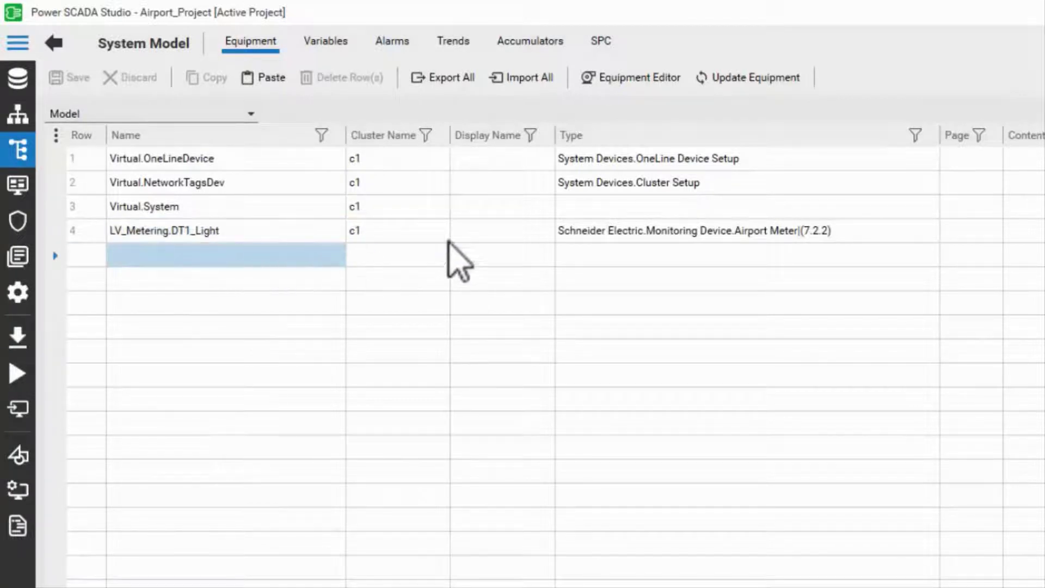
{"action": "left_click", "coordinate": [531, 234]}
{"action": "left_click", "coordinate": [603, 232]}
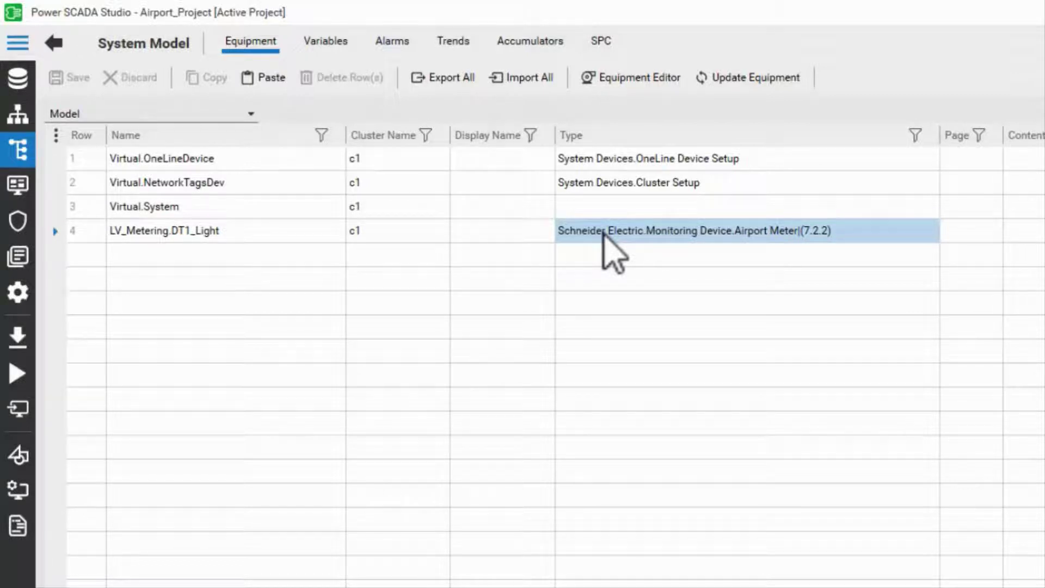
{"action": "left_click", "coordinate": [906, 233]}
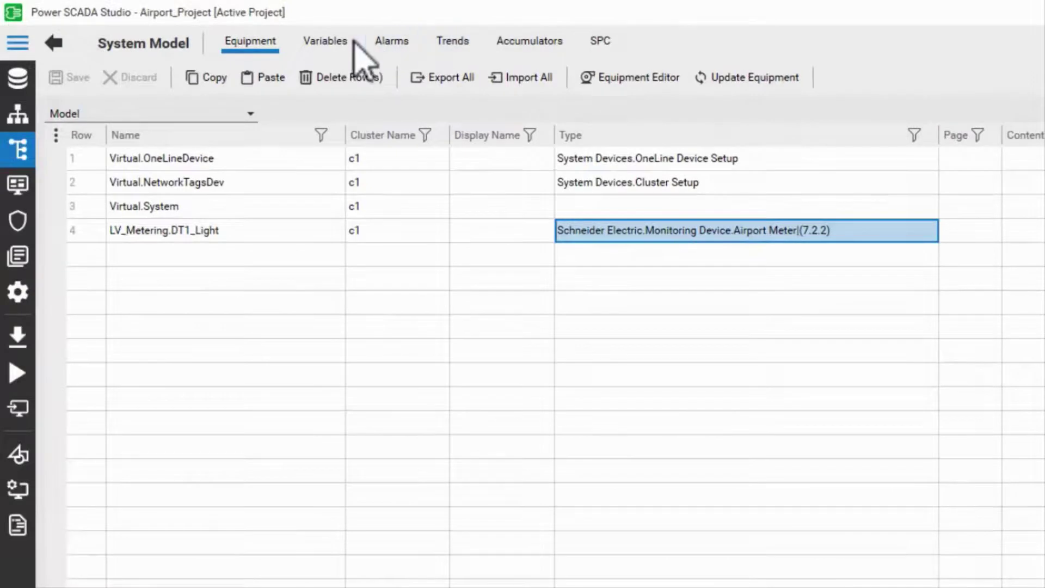
- Filter the Variables list's Equipment column to entries containing DT1_Light
{"action": "left_click", "coordinate": [333, 47]}
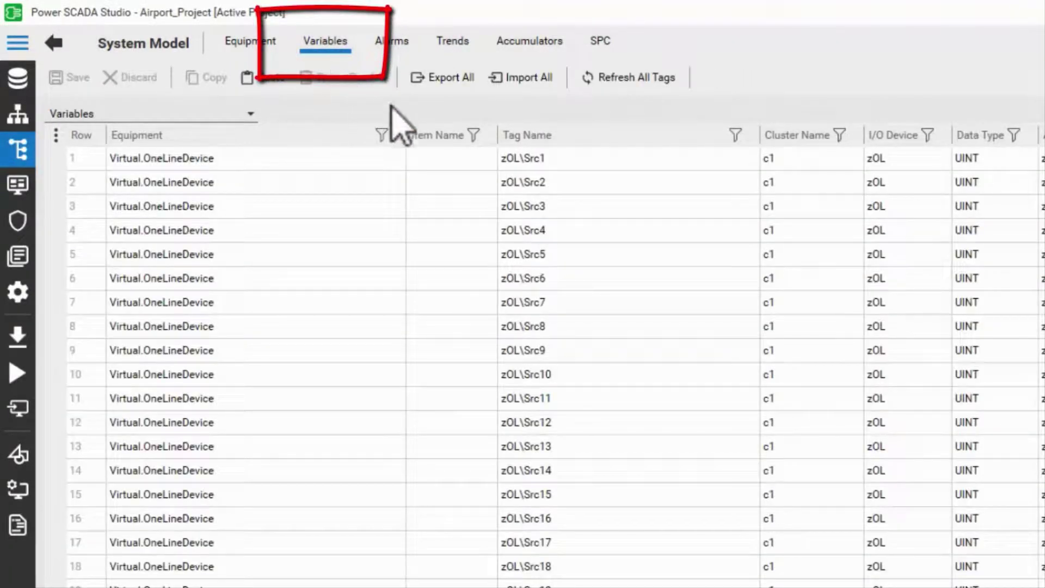
{"action": "left_click", "coordinate": [471, 158]}
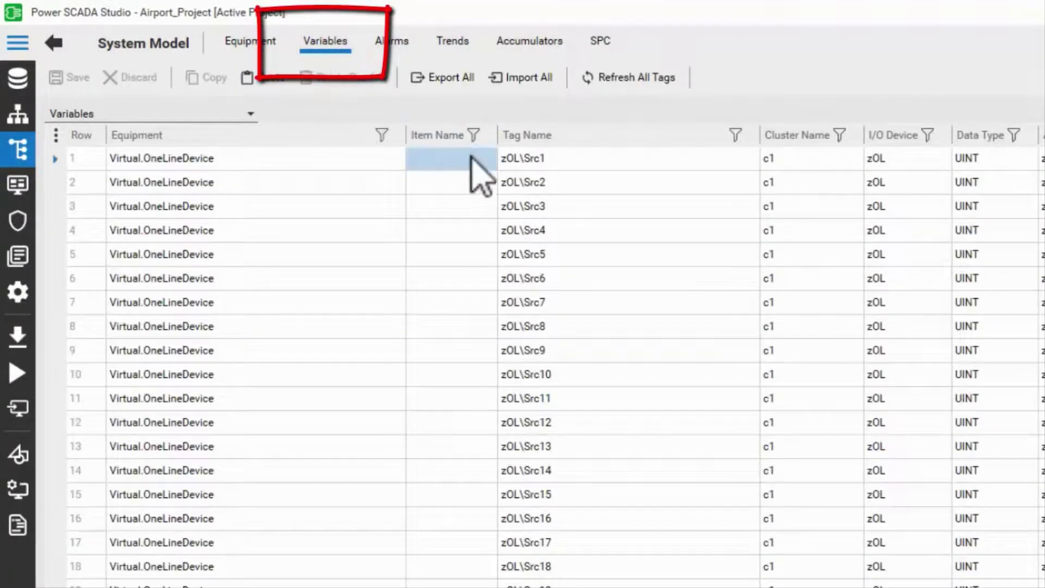
{"action": "left_click", "coordinate": [382, 134]}
{"action": "type", "text": "DT1"}
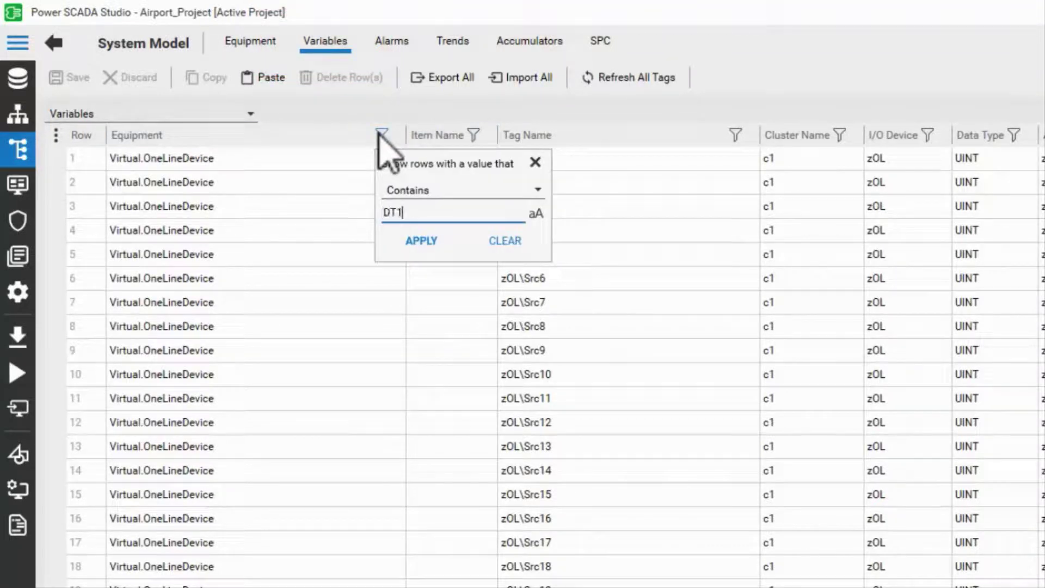
{"action": "type", "text": "_Light"}
{"action": "key", "text": "Return"}
- Review the CommHealth, Ia and Ib tags, tracing their rows to equipment and I/O device
{"action": "left_click", "coordinate": [548, 155]}
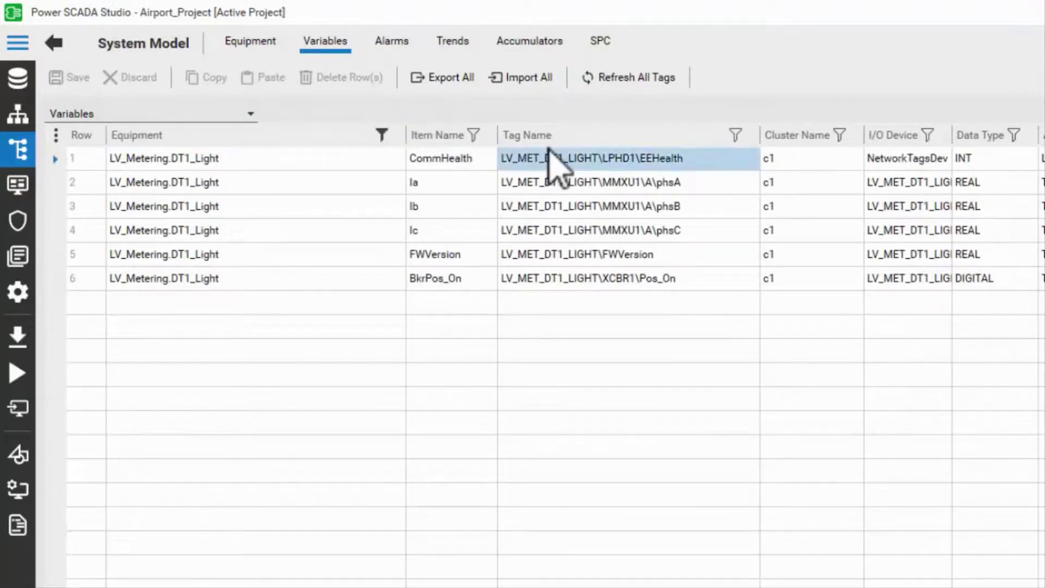
{"action": "left_click", "coordinate": [555, 181]}
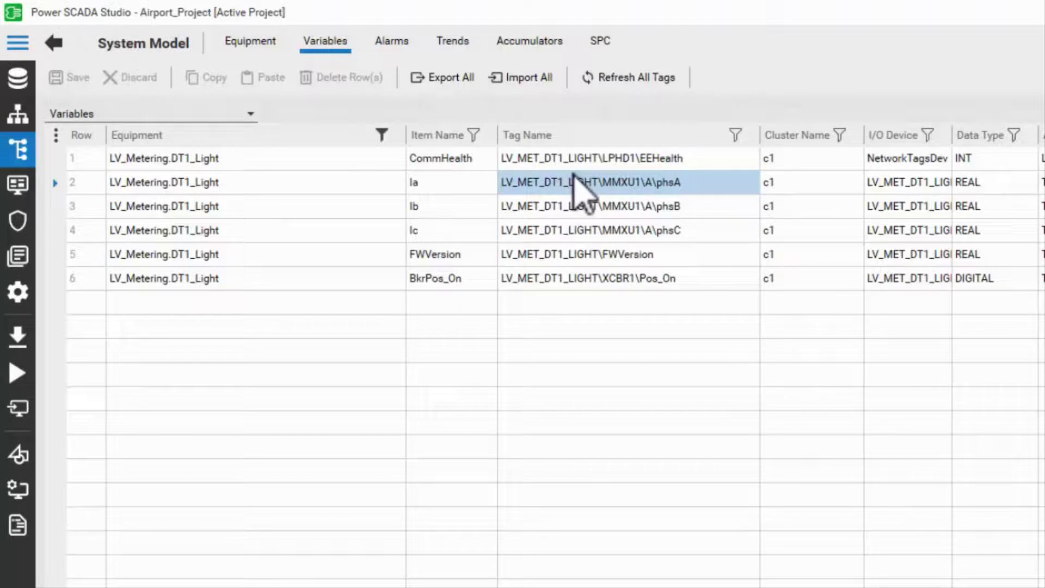
{"action": "left_click", "coordinate": [601, 204]}
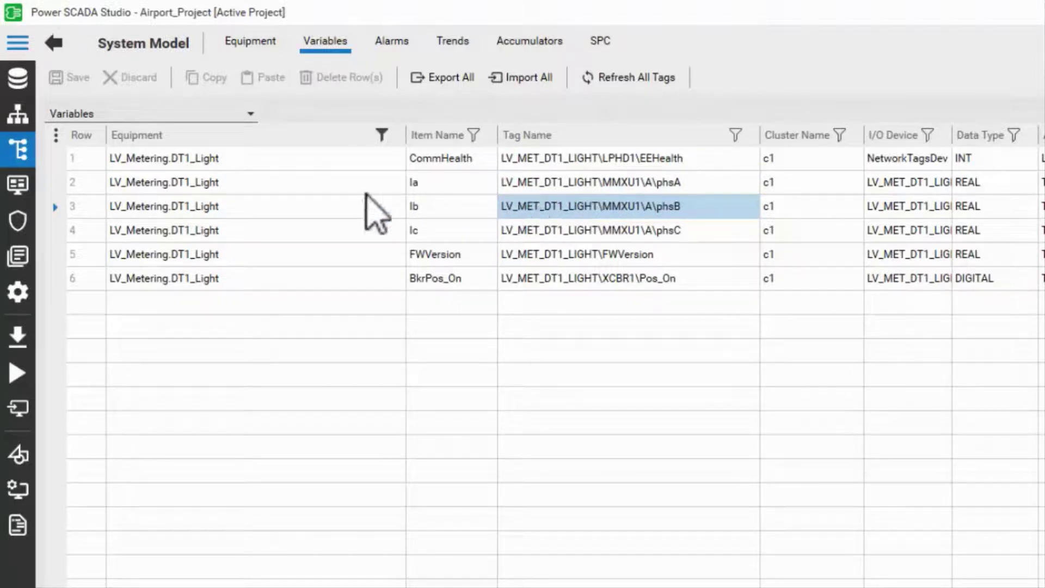
{"action": "left_click", "coordinate": [308, 189]}
{"action": "left_click_drag", "start_coordinate": [391, 197], "coordinate": [905, 187]}
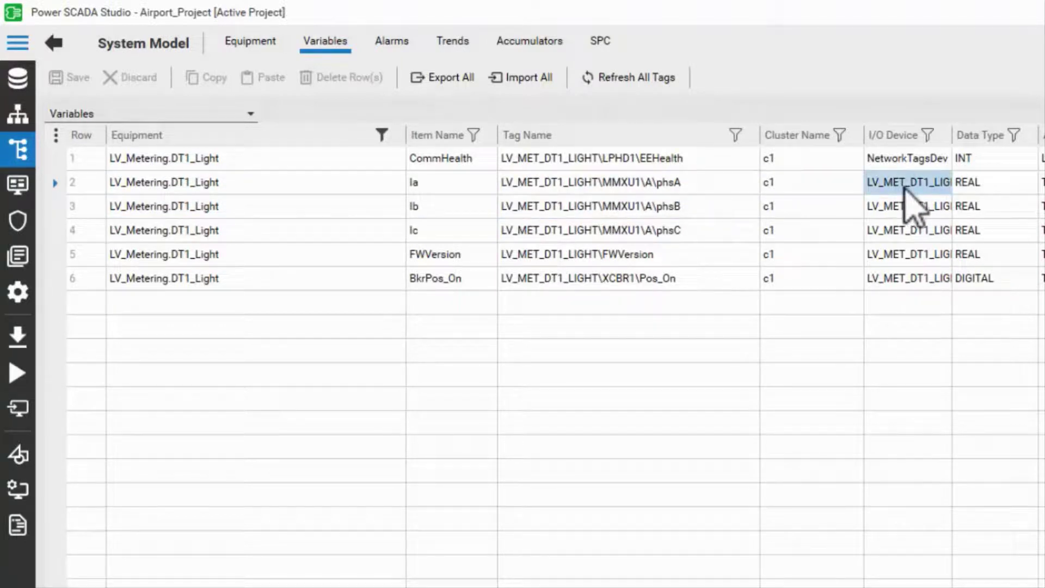
{"action": "left_click_drag", "start_coordinate": [903, 184], "coordinate": [592, 155]}
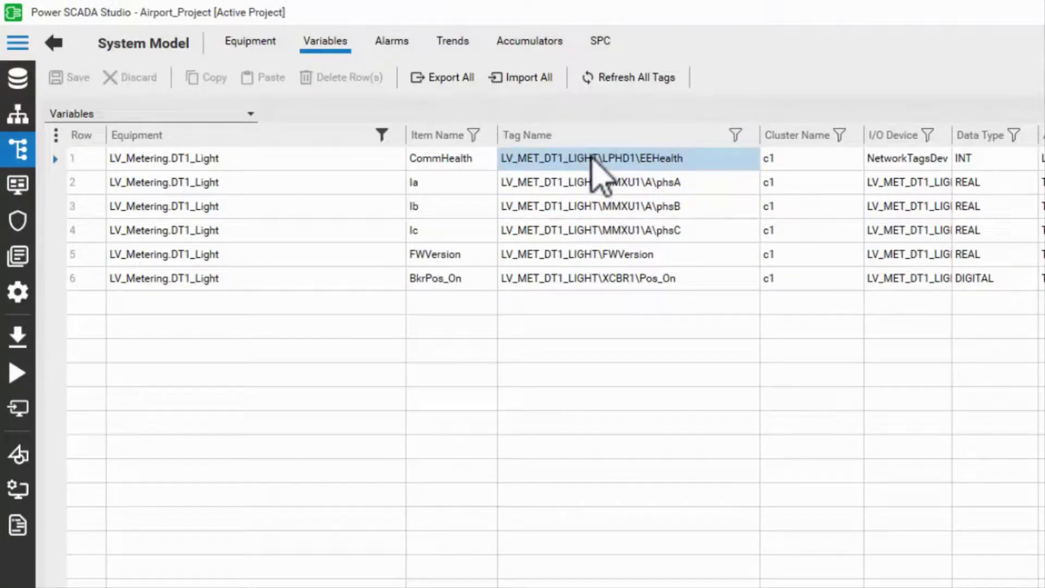
{"action": "left_click_drag", "start_coordinate": [593, 155], "coordinate": [888, 160]}
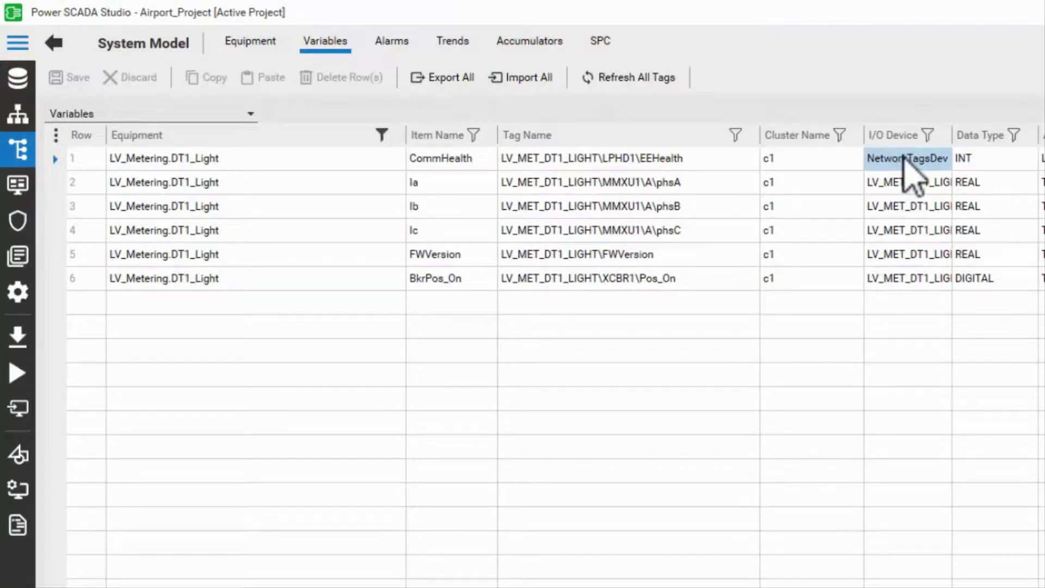
{"action": "mouse_move", "coordinate": [904, 158]}
{"action": "left_mouse_down"}
{"action": "mouse_move", "coordinate": [710, 191]}
{"action": "mouse_move", "coordinate": [706, 173]}
{"action": "left_mouse_up"}
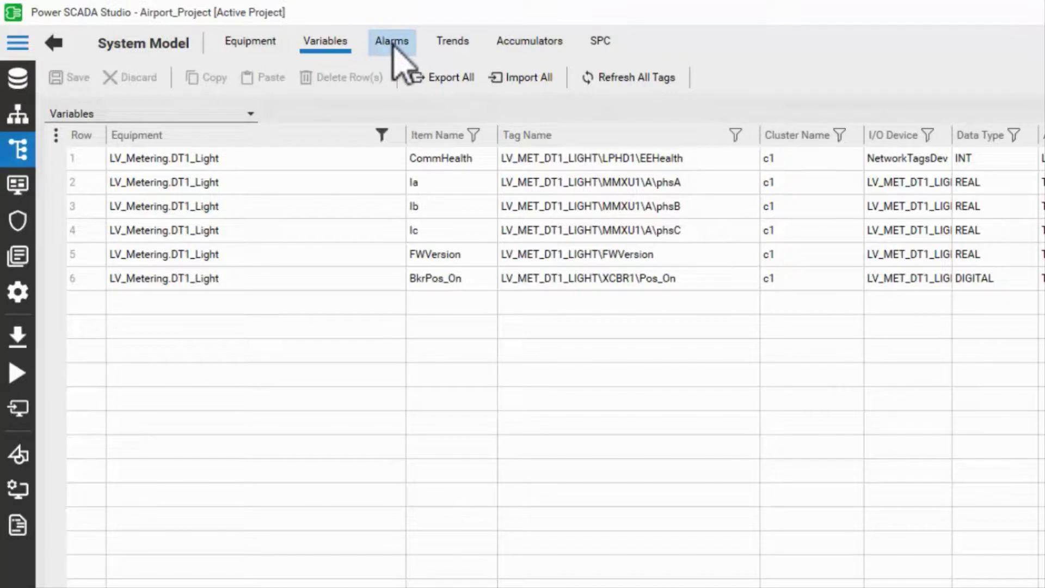
- Check the empty Digital Alarms list, then view trends Ia, Ia_5S, Ib, Ib_5S, Ic, Ic_5S
{"action": "left_click", "coordinate": [392, 41]}
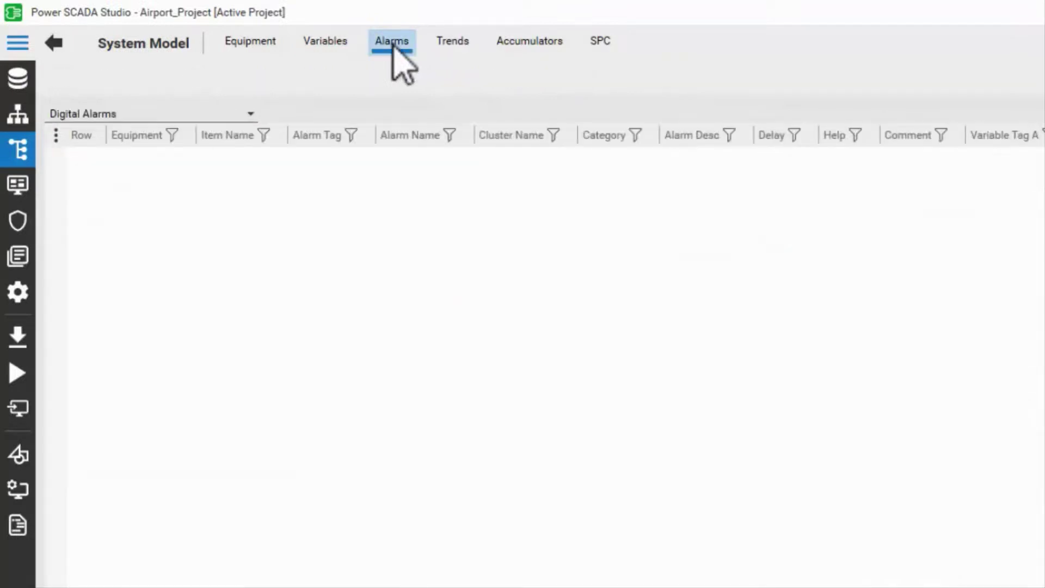
{"action": "left_click", "coordinate": [466, 36]}
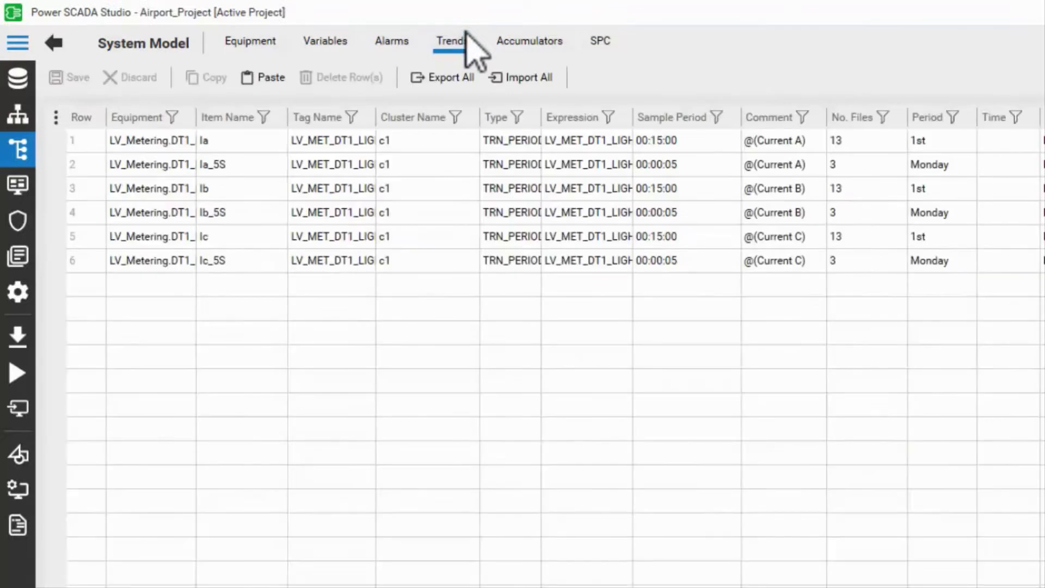